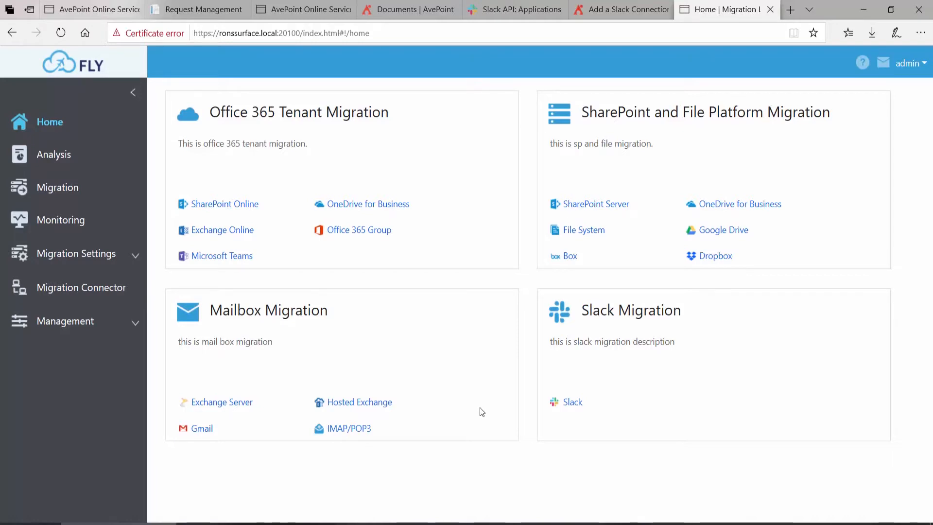
- Filter the migration plan list to show only the Slack migration type
{"action": "left_click", "coordinate": [67, 193]}
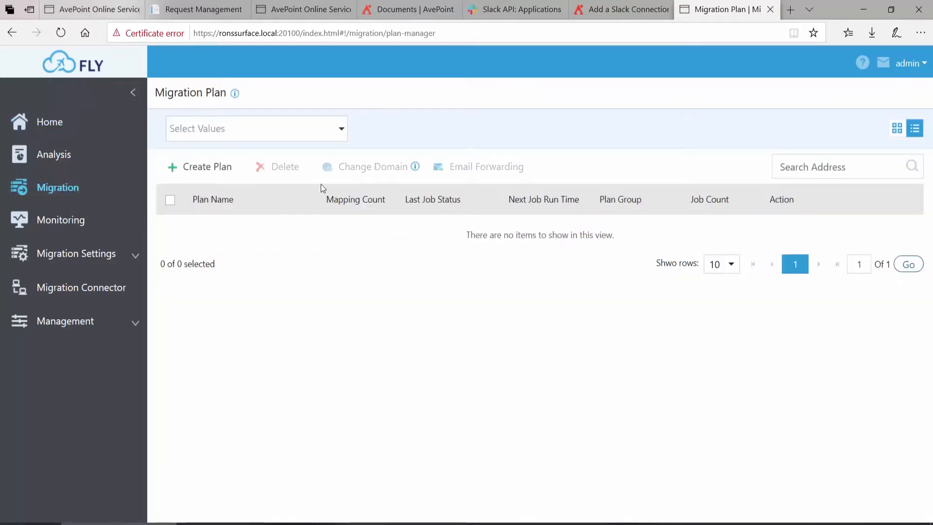
{"action": "left_click", "coordinate": [339, 129]}
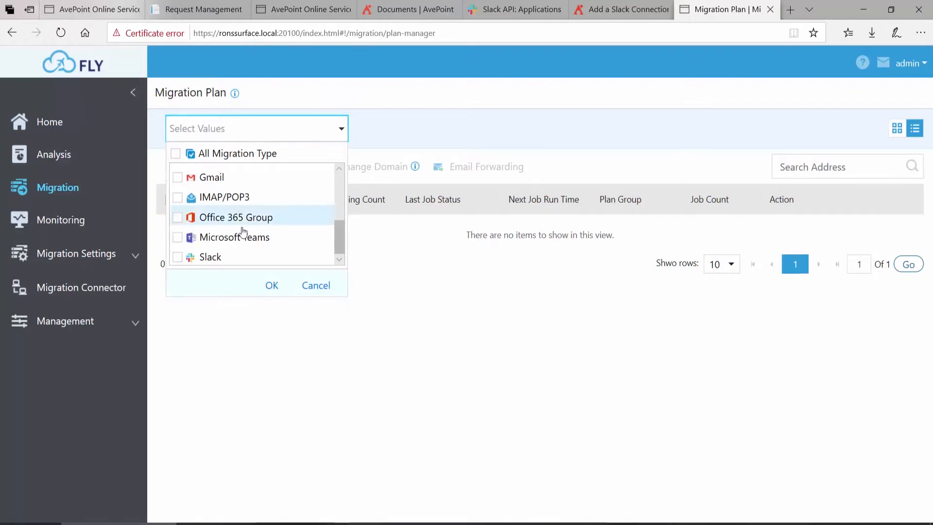
{"action": "left_click", "coordinate": [182, 263]}
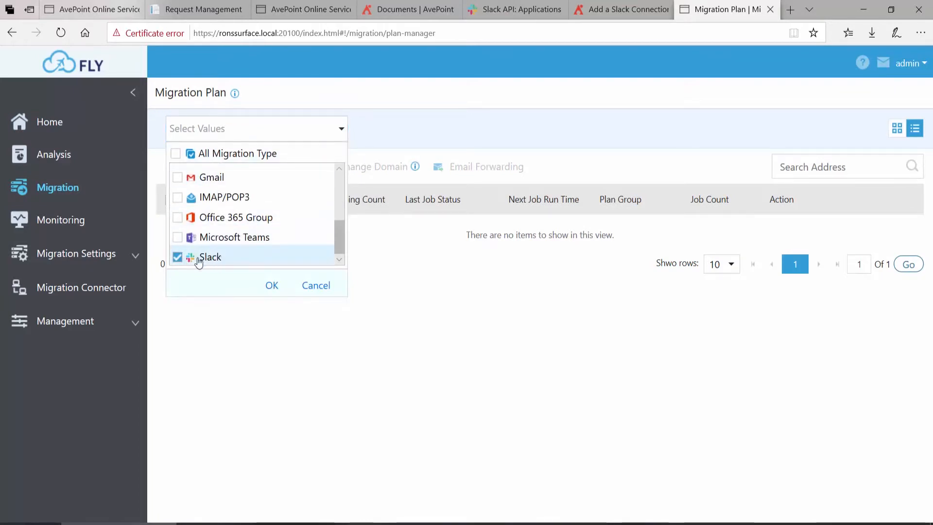
{"action": "left_click", "coordinate": [271, 288]}
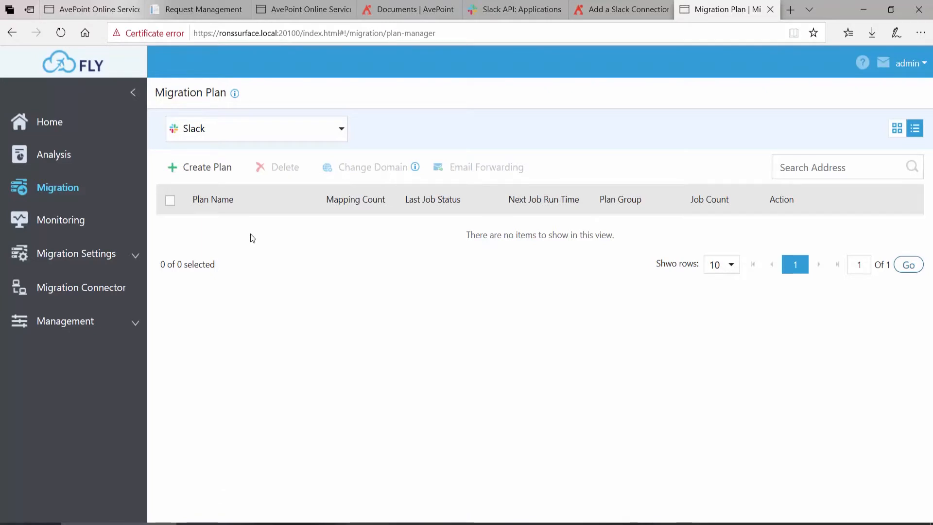
- Start a new migration plan with Slack as the source, using the My Slack Connection source connection
{"action": "left_click", "coordinate": [207, 168]}
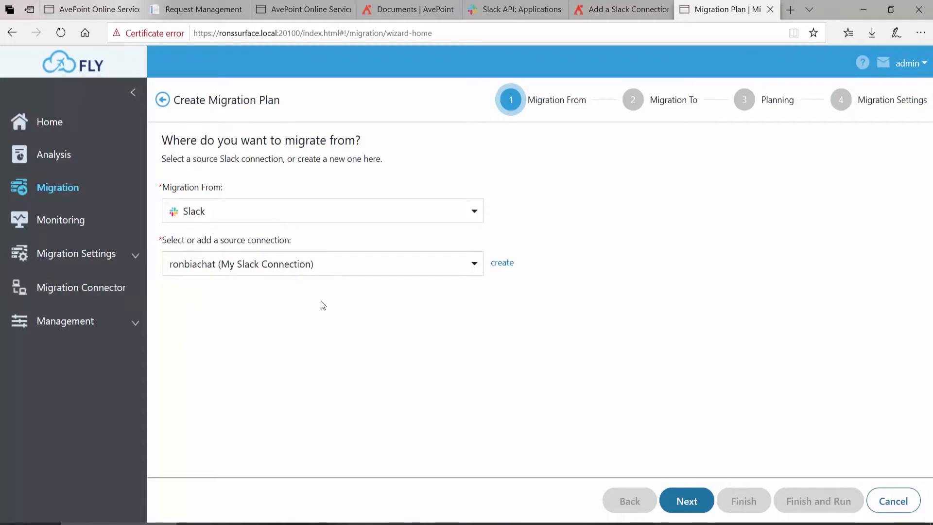
{"action": "left_click", "coordinate": [478, 272]}
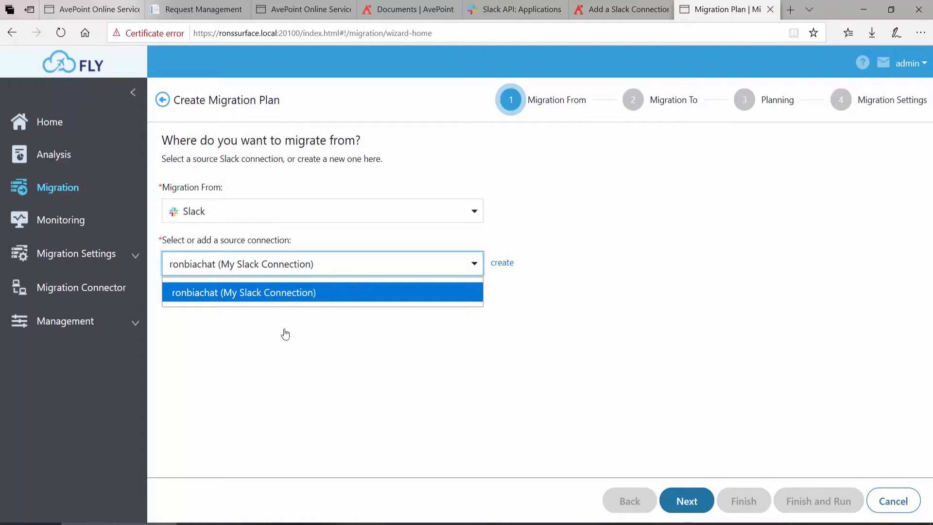
{"action": "left_click", "coordinate": [253, 314]}
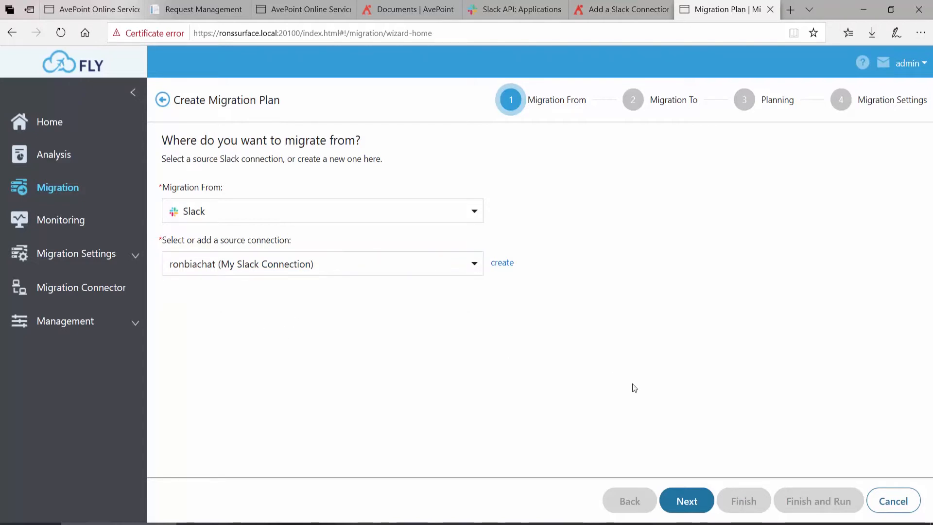
{"action": "left_click", "coordinate": [690, 493]}
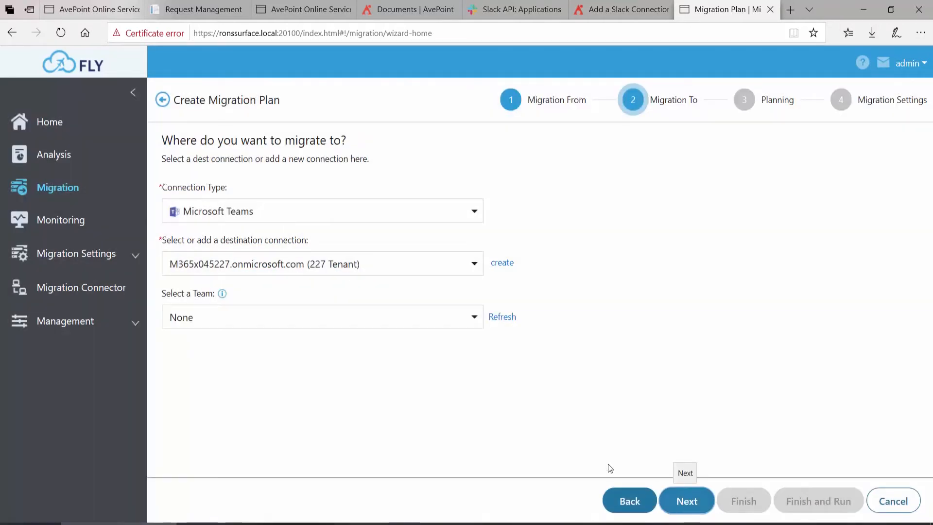
- Set the destination to Microsoft Teams through the 227 Tenant connection, with Sales and Marketing as the team
{"action": "left_click", "coordinate": [474, 213]}
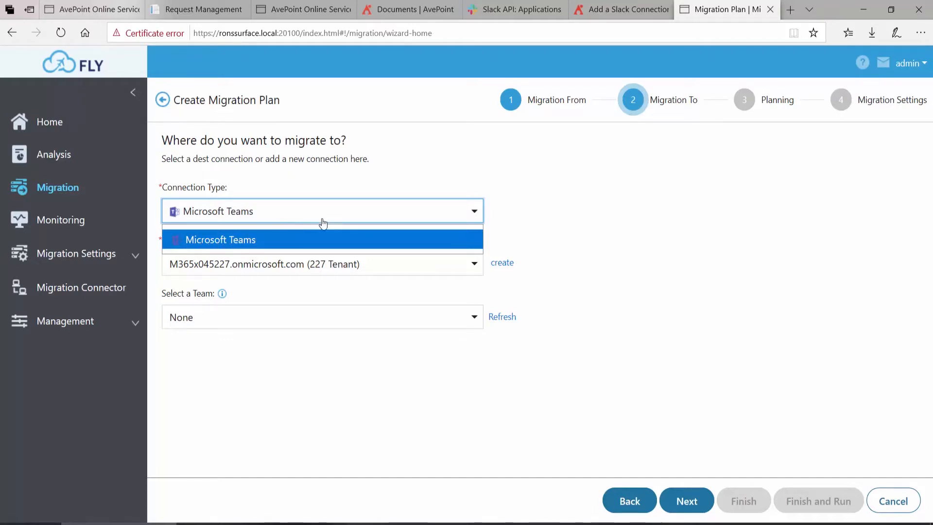
{"action": "left_click", "coordinate": [404, 183]}
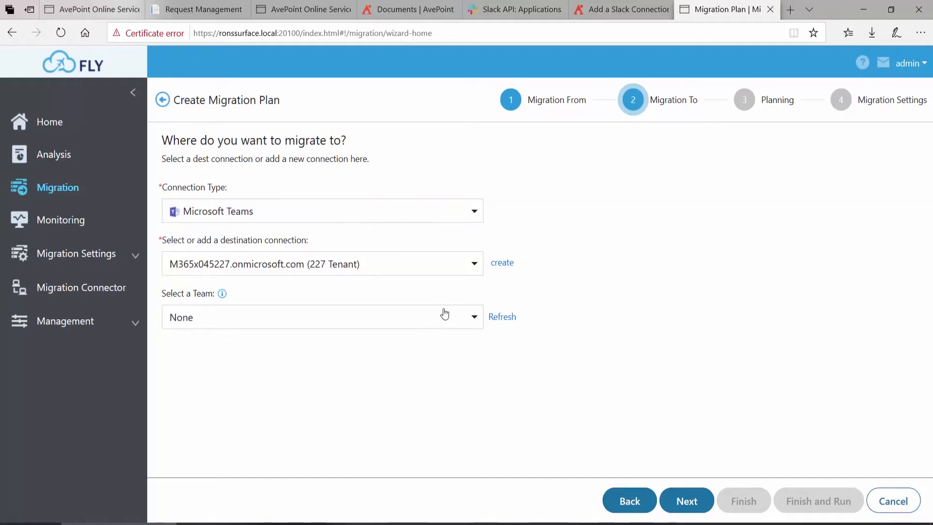
{"action": "left_click", "coordinate": [473, 271]}
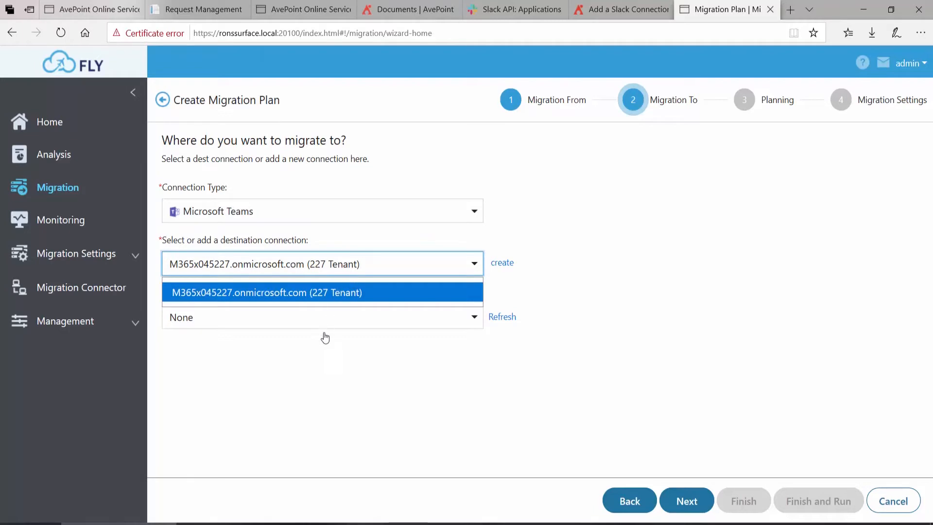
{"action": "left_click", "coordinate": [312, 292]}
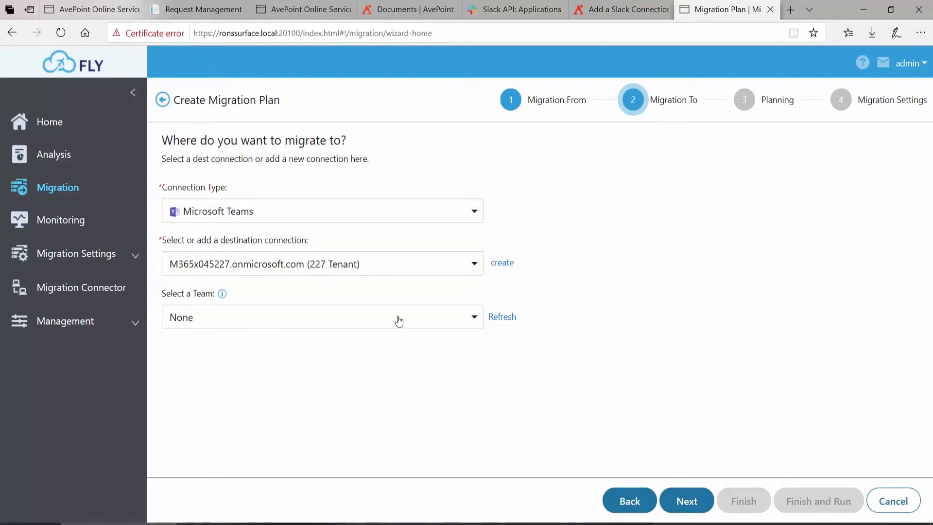
{"action": "left_click", "coordinate": [466, 329]}
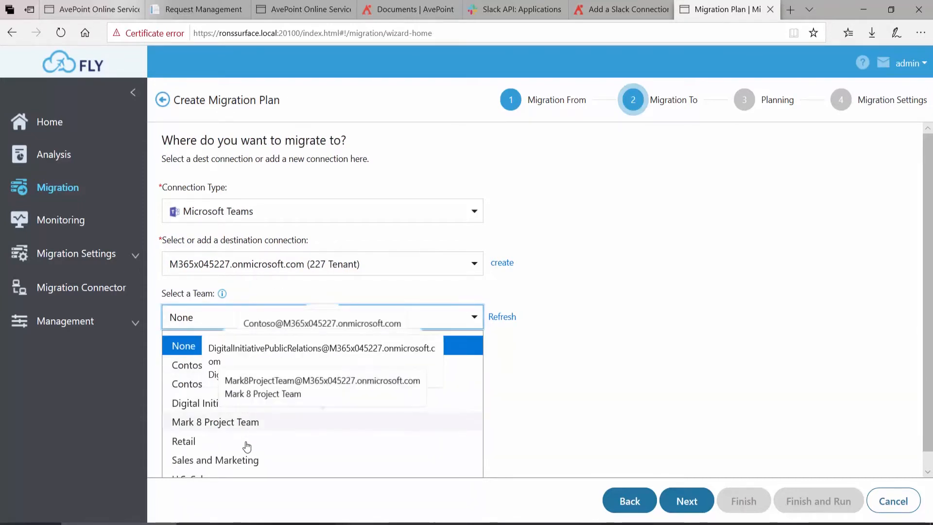
{"action": "left_click", "coordinate": [249, 460]}
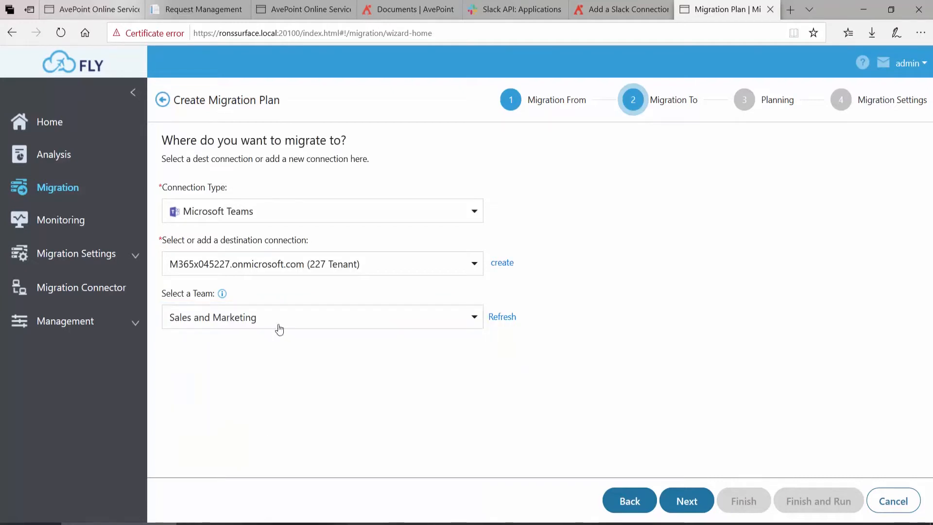
{"action": "left_click", "coordinate": [673, 499]}
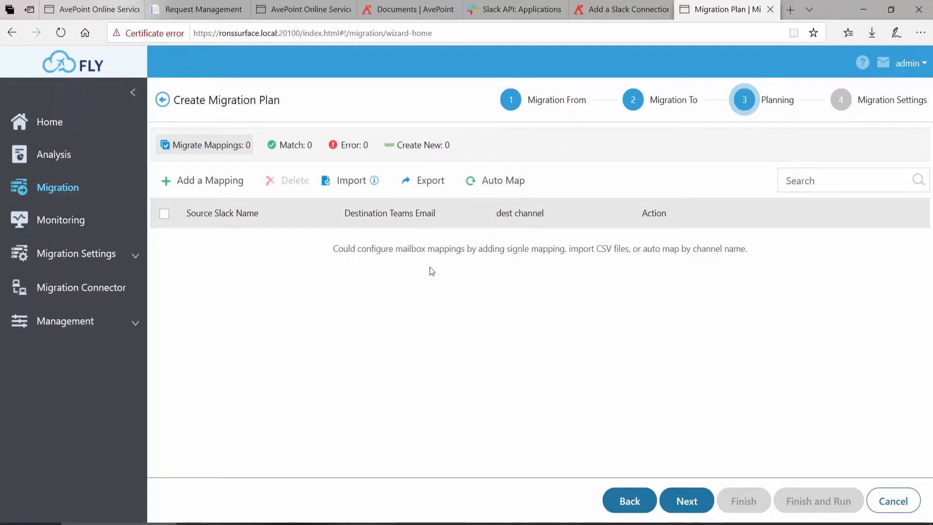
- Add a mapping from the Slack channel project to the General channel of the destination team and proceed to the migration settings
{"action": "mouse_move", "coordinate": [375, 185]}
{"action": "left_click", "coordinate": [222, 187]}
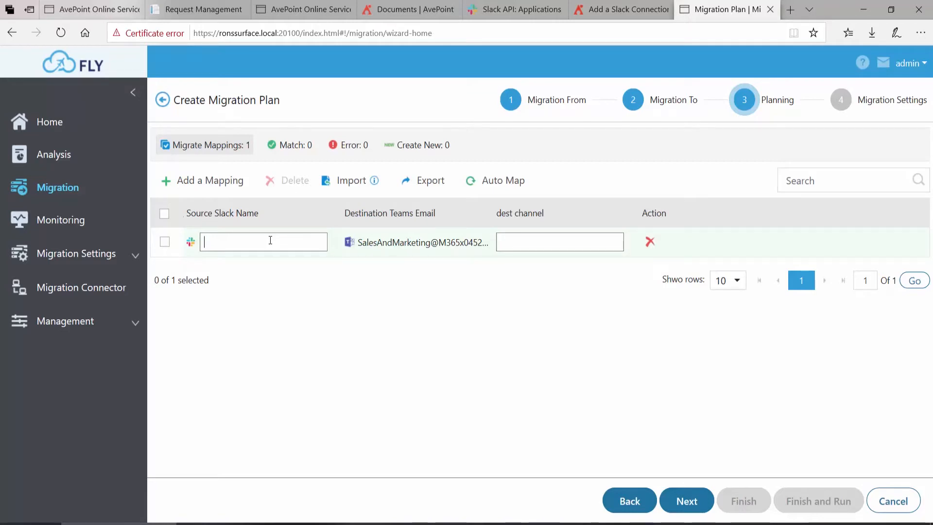
{"action": "type", "text": "t"}
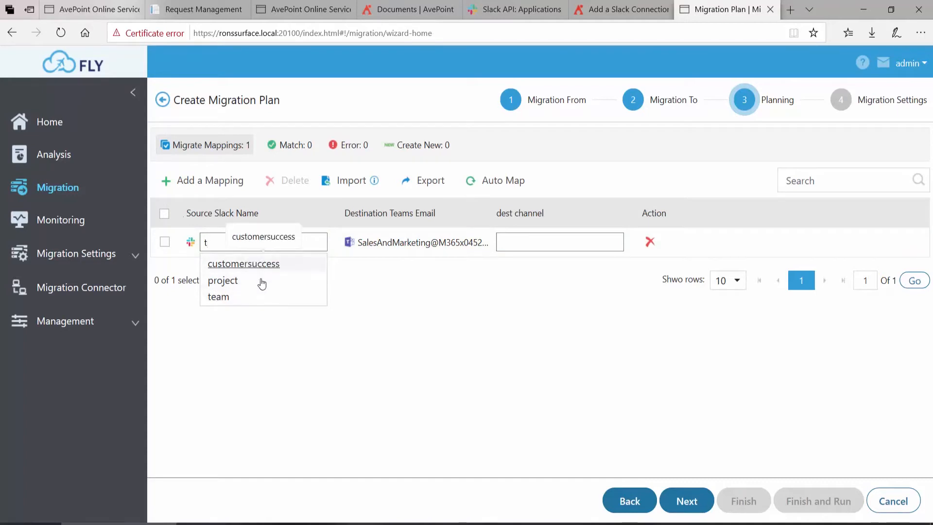
{"action": "left_click", "coordinate": [235, 281]}
{"action": "left_click", "coordinate": [552, 246]}
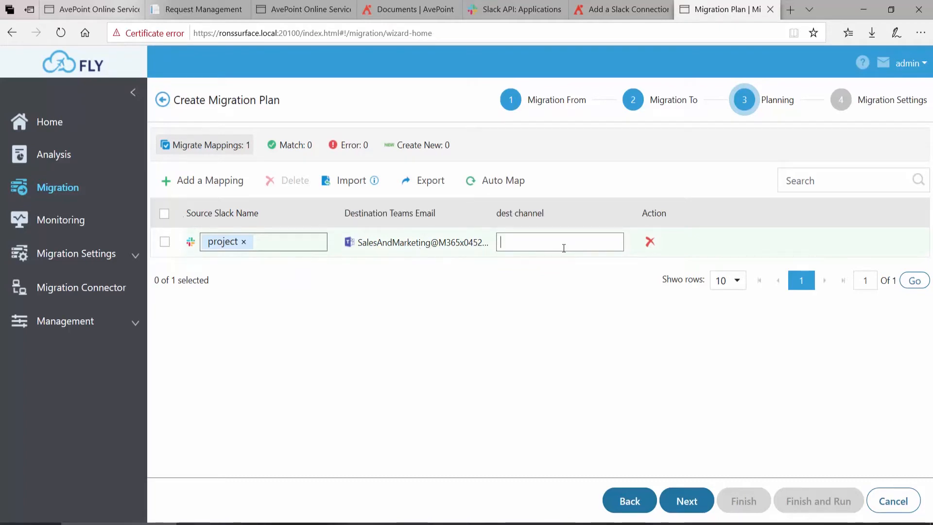
{"action": "type", "text": "g"}
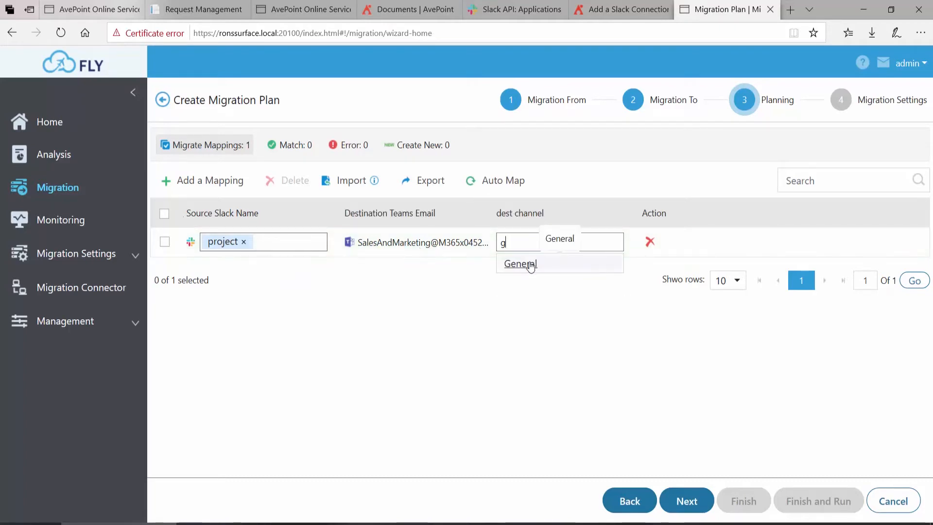
{"action": "left_click", "coordinate": [530, 265]}
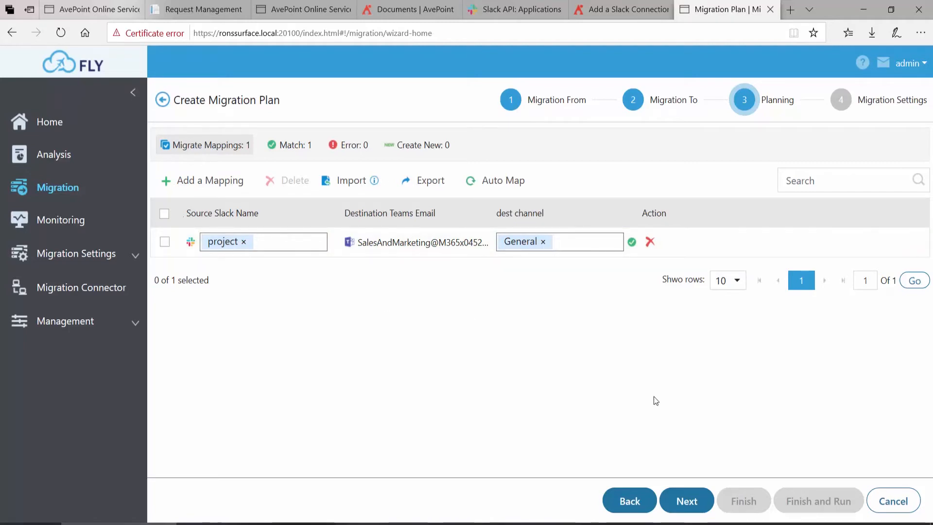
{"action": "left_click", "coordinate": [689, 505]}
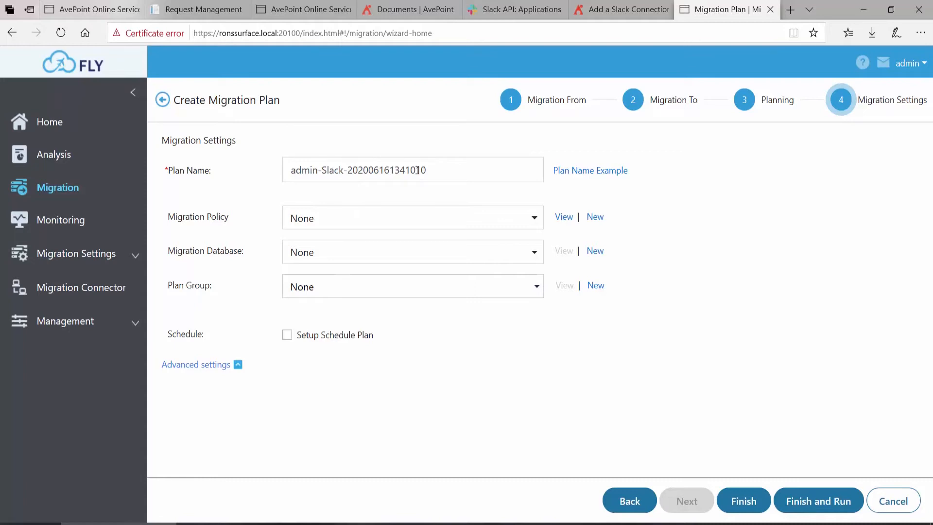
- Name the plan "Project chat and FIles" and enable a schedule for it
{"action": "triple_click", "coordinate": [440, 170]}
{"action": "type", "text": "Project chat and FIles"}
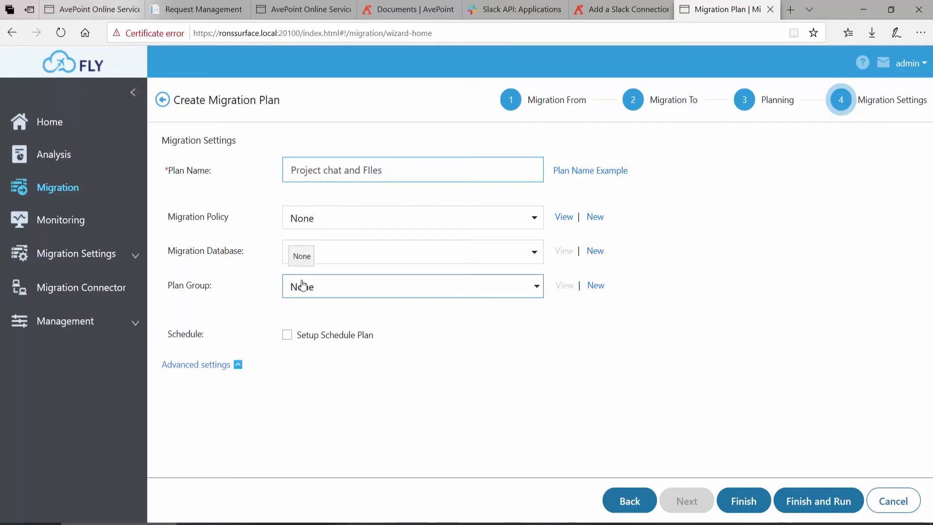
{"action": "left_click", "coordinate": [287, 335]}
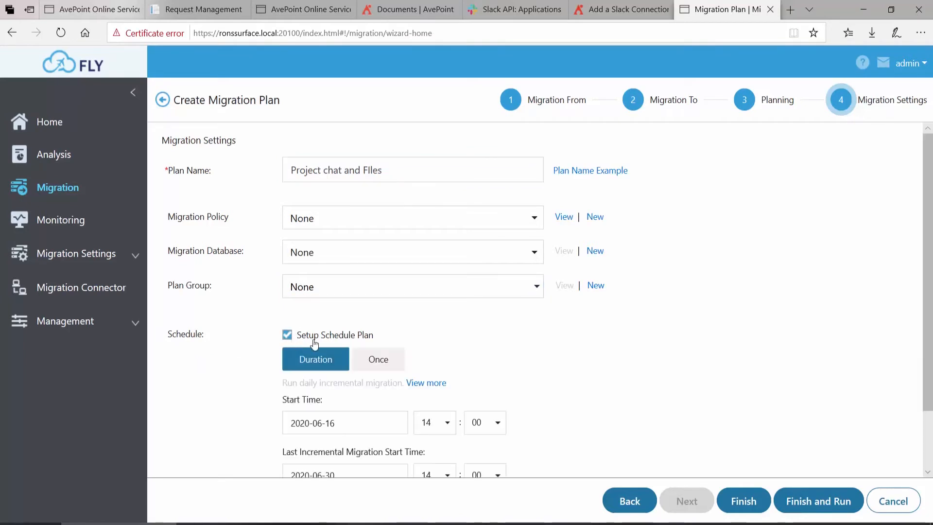
- Set the schedule's start time to 2020-06-17 at 00:00
{"action": "scroll", "coordinate": [569, 357], "scroll_direction": "down", "scroll_amount": 2}
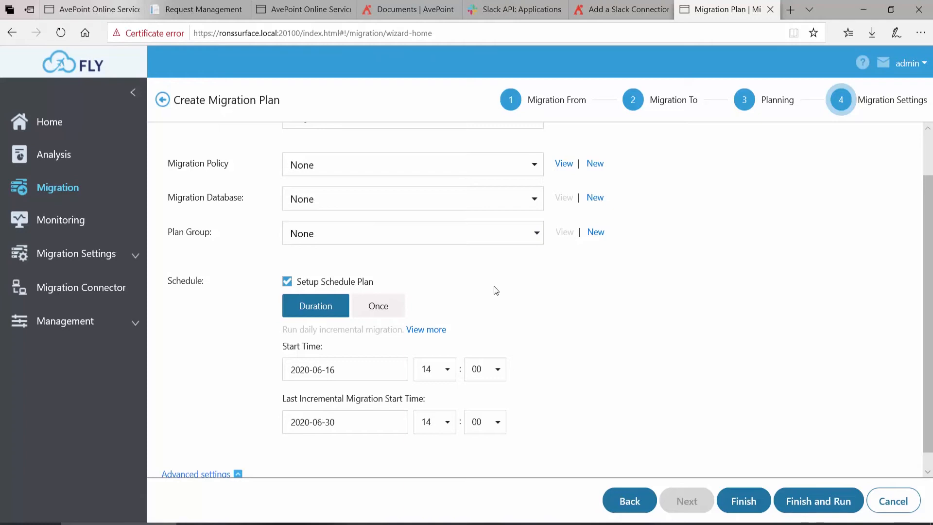
{"action": "left_click", "coordinate": [393, 364]}
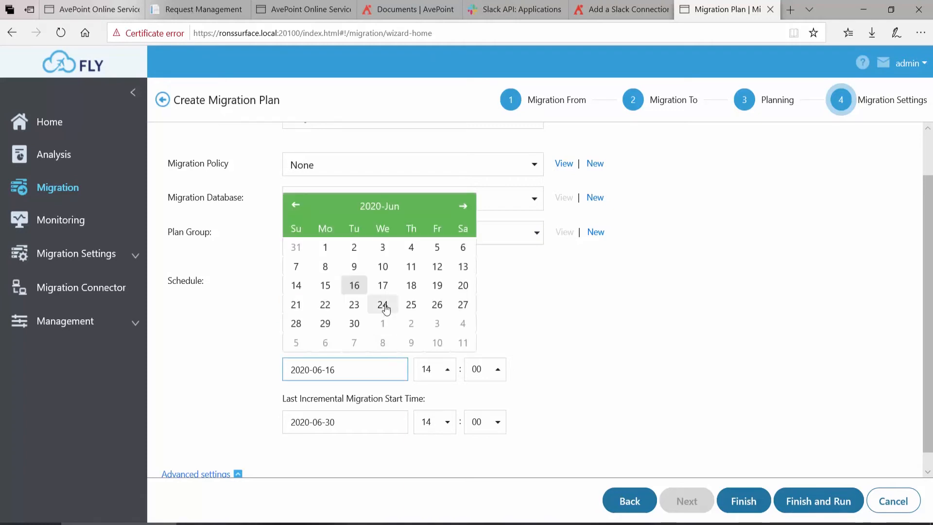
{"action": "left_click", "coordinate": [382, 286]}
{"action": "left_click", "coordinate": [444, 370]}
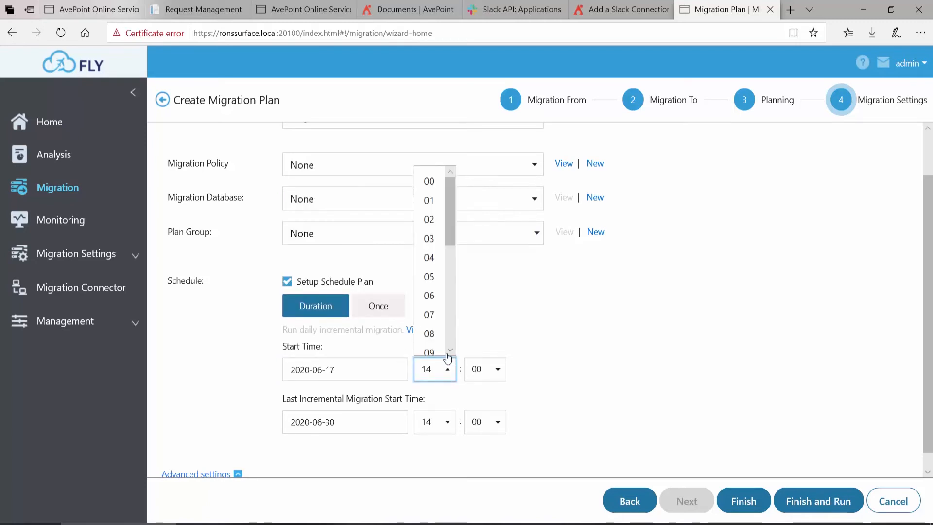
{"action": "left_click", "coordinate": [429, 181]}
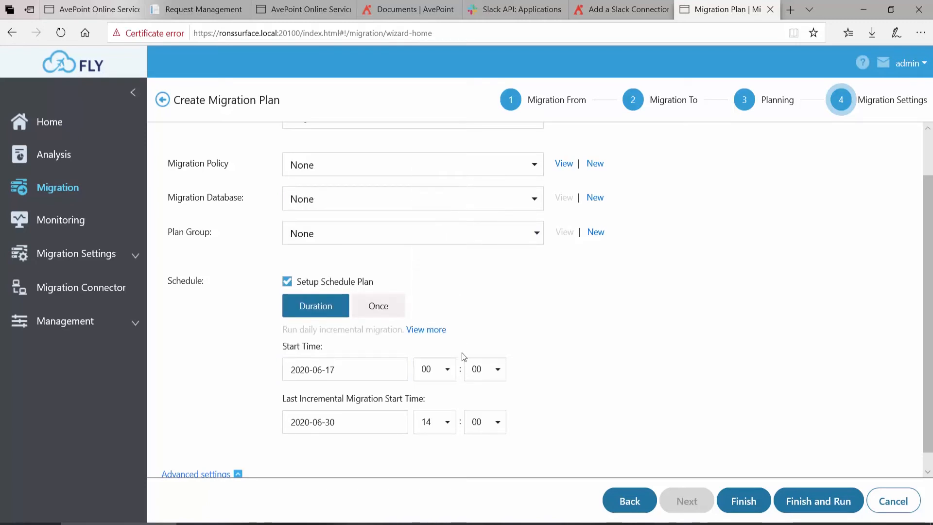
- Set the last incremental migration start time to 2020-06-23 at 00:00
{"action": "left_click", "coordinate": [395, 424]}
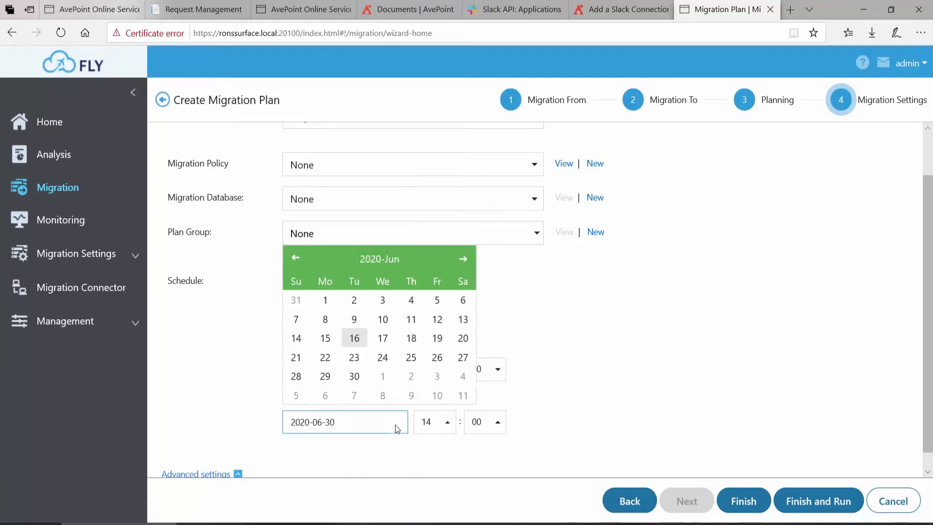
{"action": "left_click", "coordinate": [354, 358]}
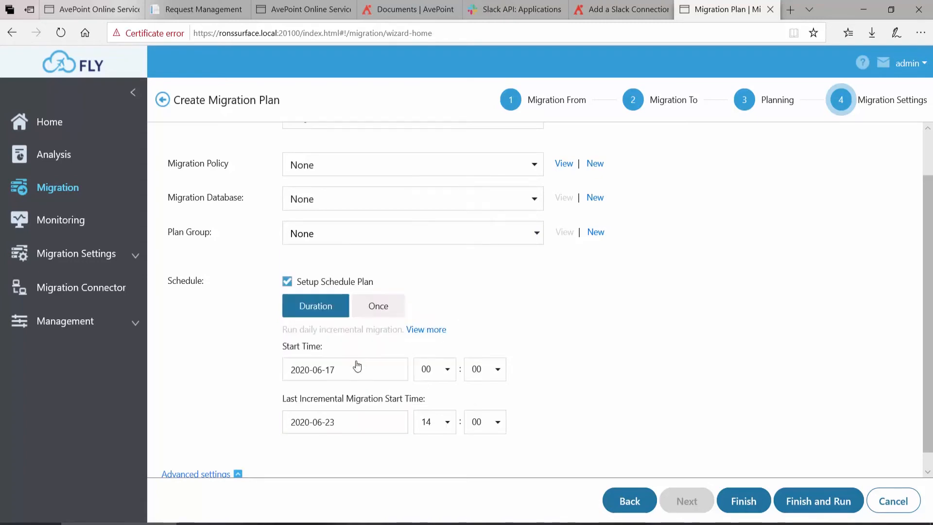
{"action": "left_click", "coordinate": [447, 424]}
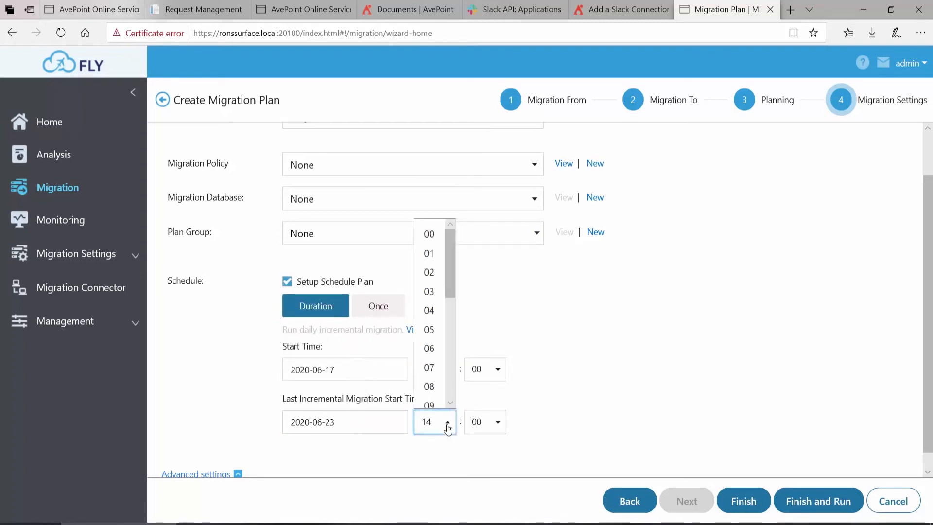
{"action": "left_click", "coordinate": [428, 234]}
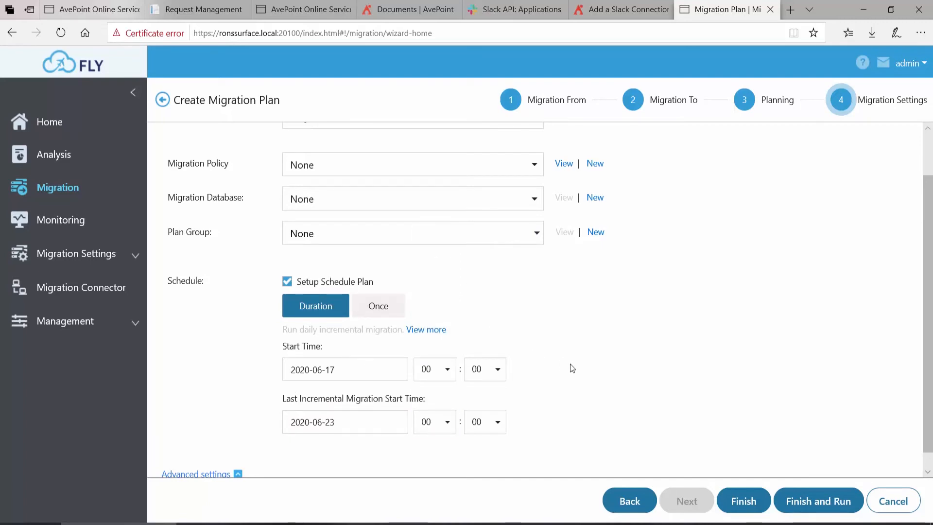
- In the plan's advanced settings, choose to migrate conversations in HTML and as post messages
{"action": "scroll", "coordinate": [573, 368], "scroll_direction": "down", "scroll_amount": 1}
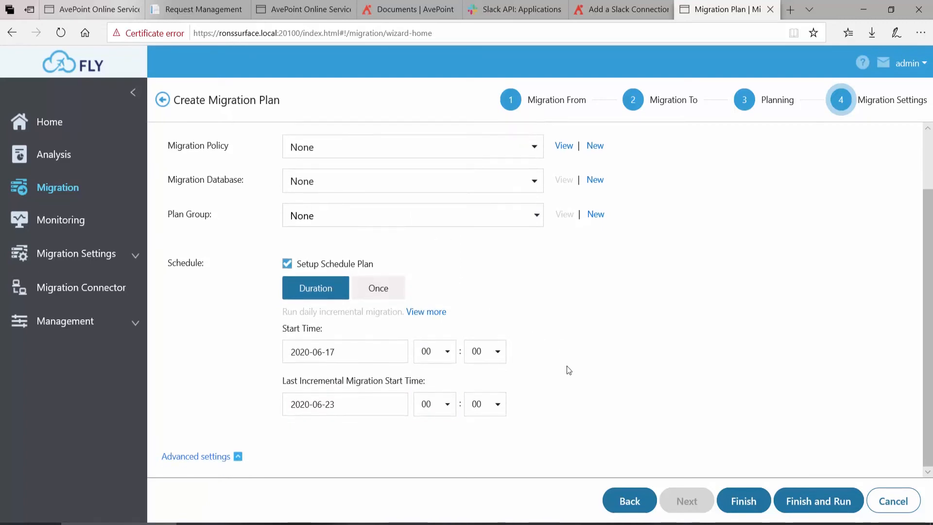
{"action": "left_click", "coordinate": [202, 458]}
{"action": "scroll", "coordinate": [233, 381], "scroll_direction": "down", "scroll_amount": 2}
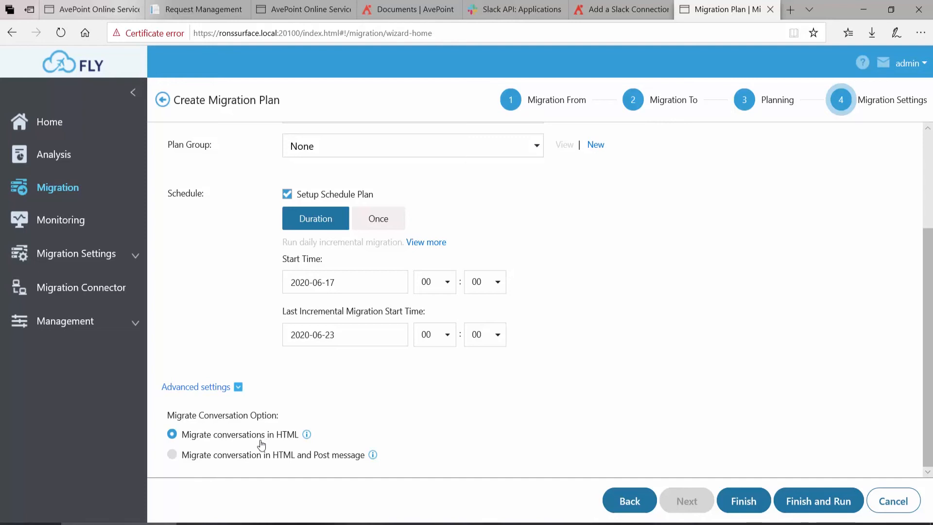
{"action": "left_click", "coordinate": [241, 459]}
- Finish the plan by running a Full Migration immediately, and refresh the list of migration jobs
{"action": "left_click", "coordinate": [812, 504]}
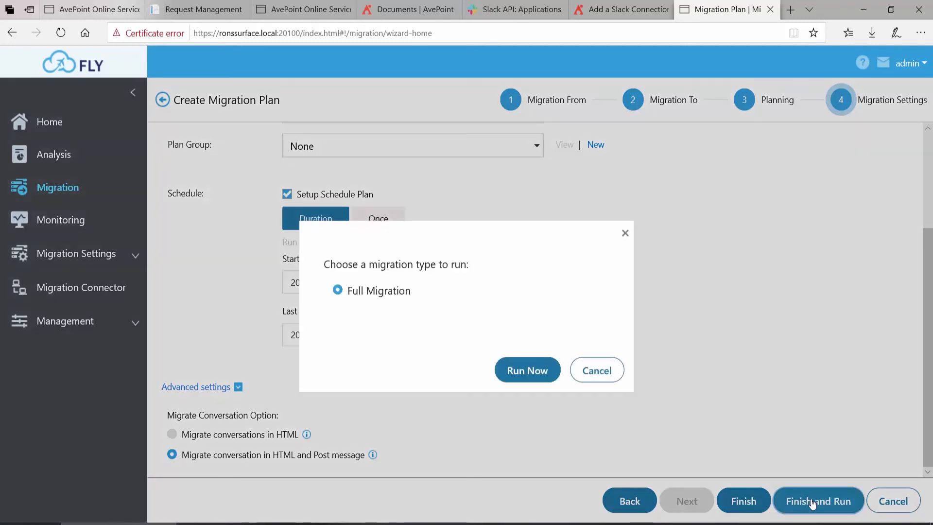
{"action": "left_click", "coordinate": [527, 372]}
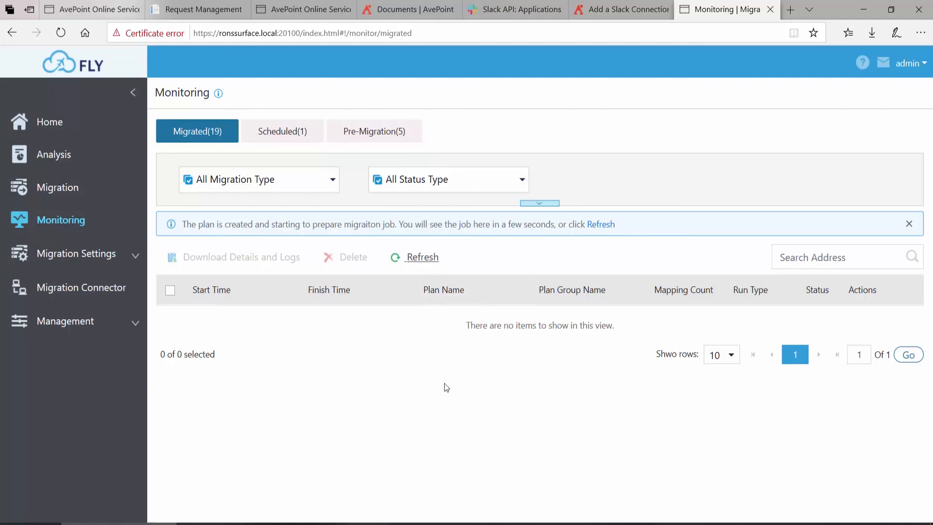
{"action": "left_click", "coordinate": [419, 257]}
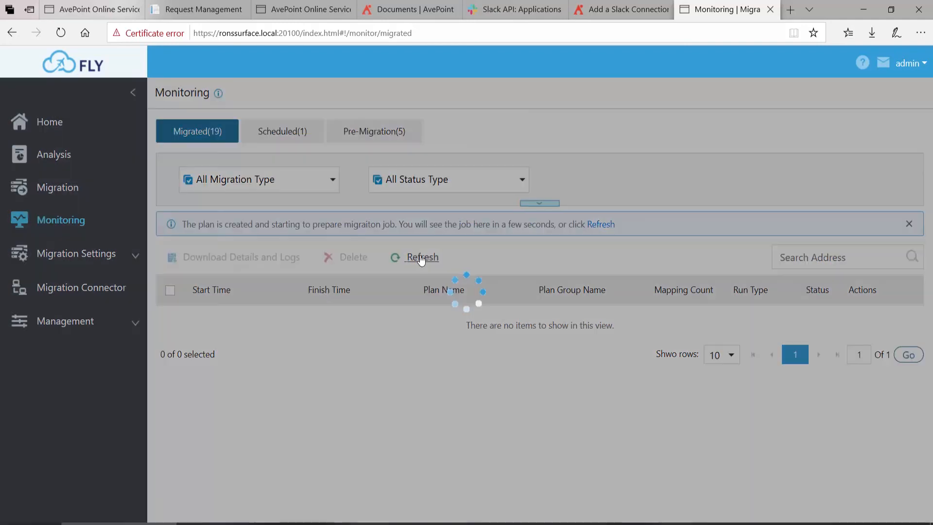